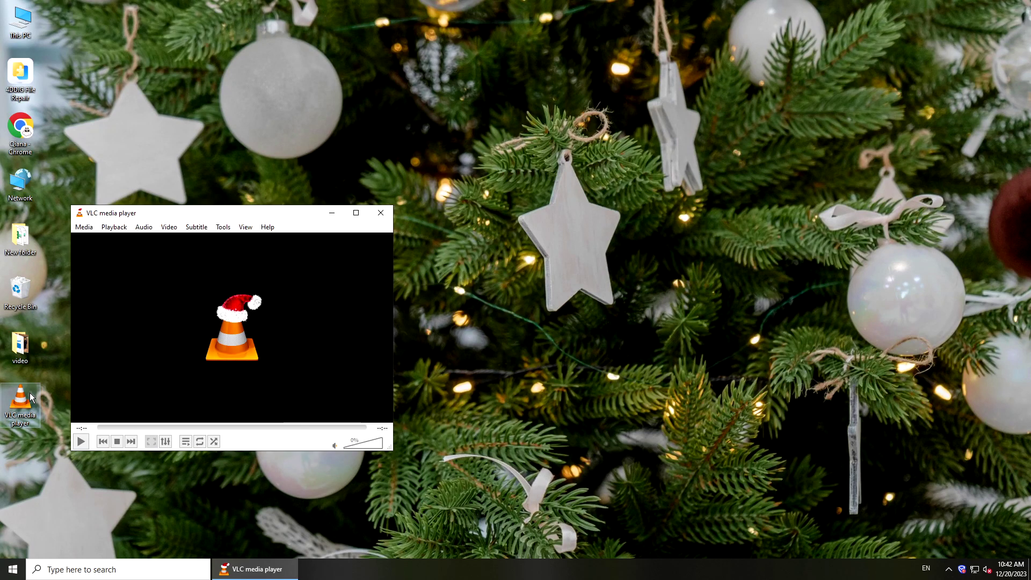
- Try to play video-2.mov and video-12.mp4 from the desktop's video folder in VLC media player
double_click(20, 344)
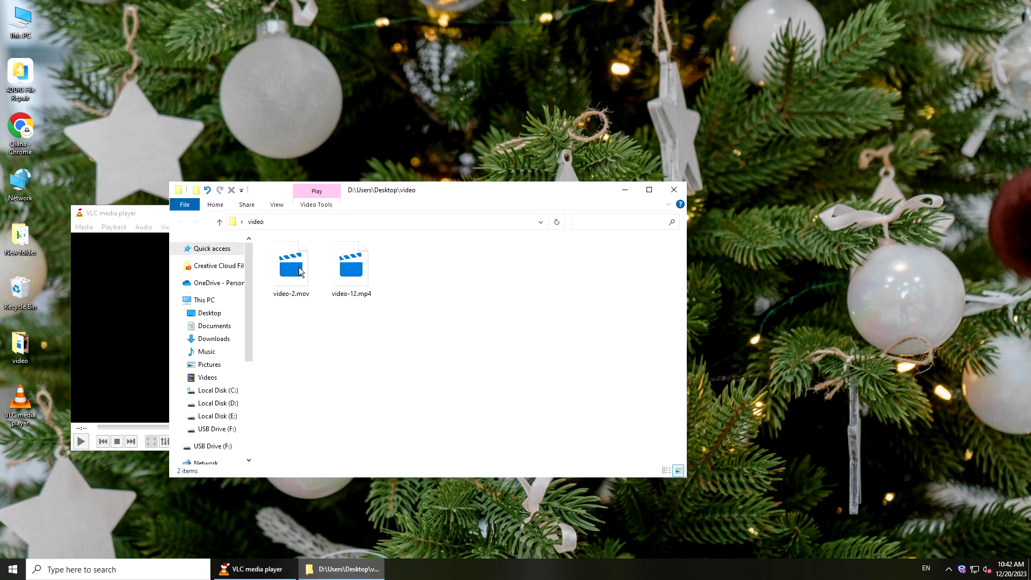
click(300, 271)
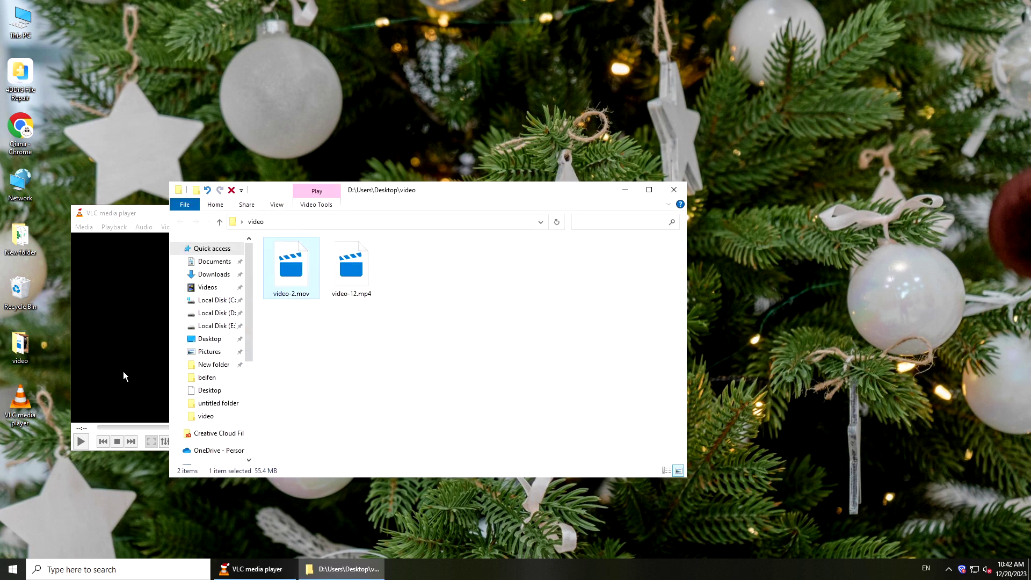
drag(123, 372, 104, 373)
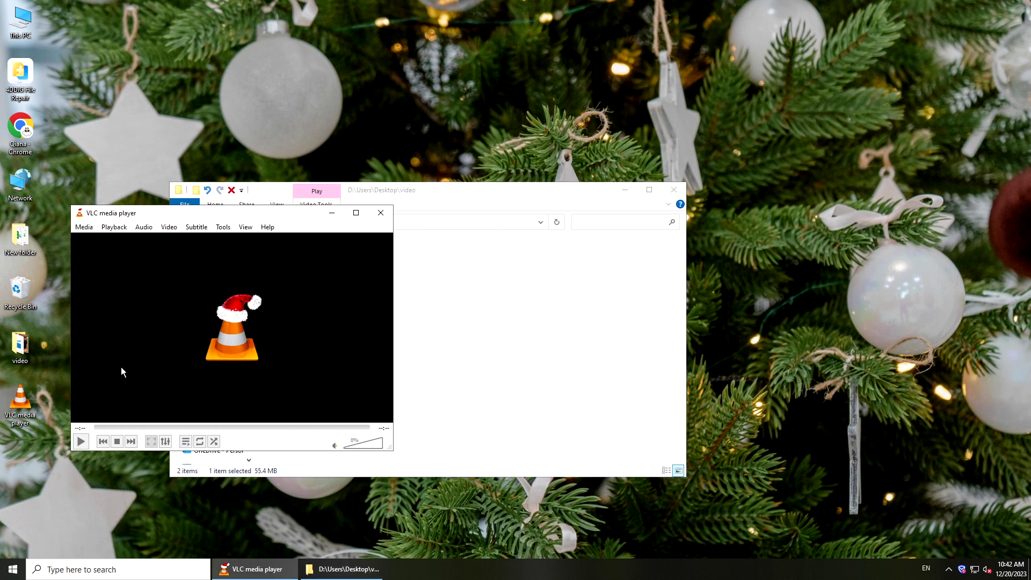
click(410, 193)
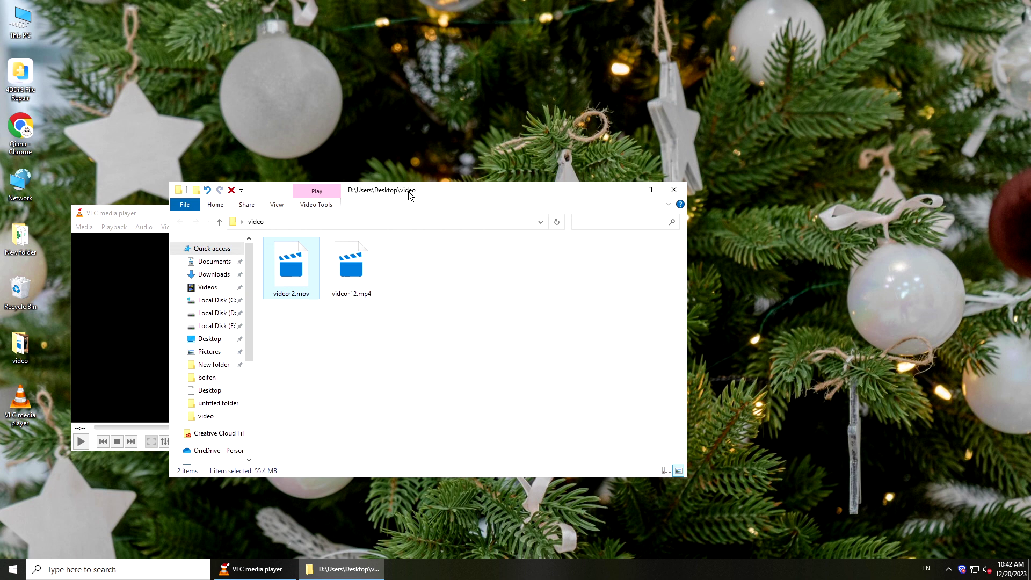
drag(410, 191, 651, 175)
drag(591, 254, 211, 375)
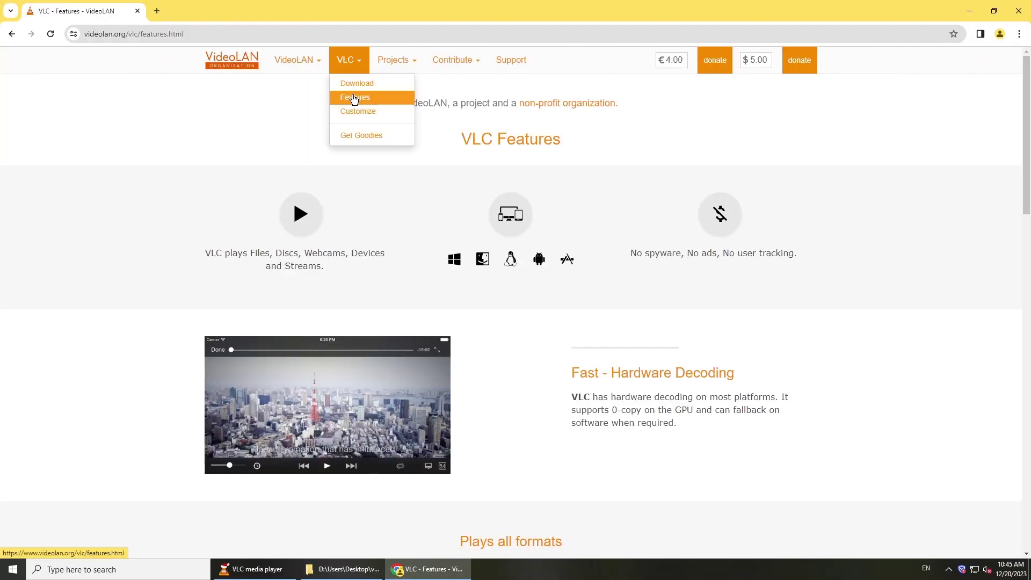
- Examine the supported formats on the VLC Features page of the VideoLAN website in Chrome
click(386, 98)
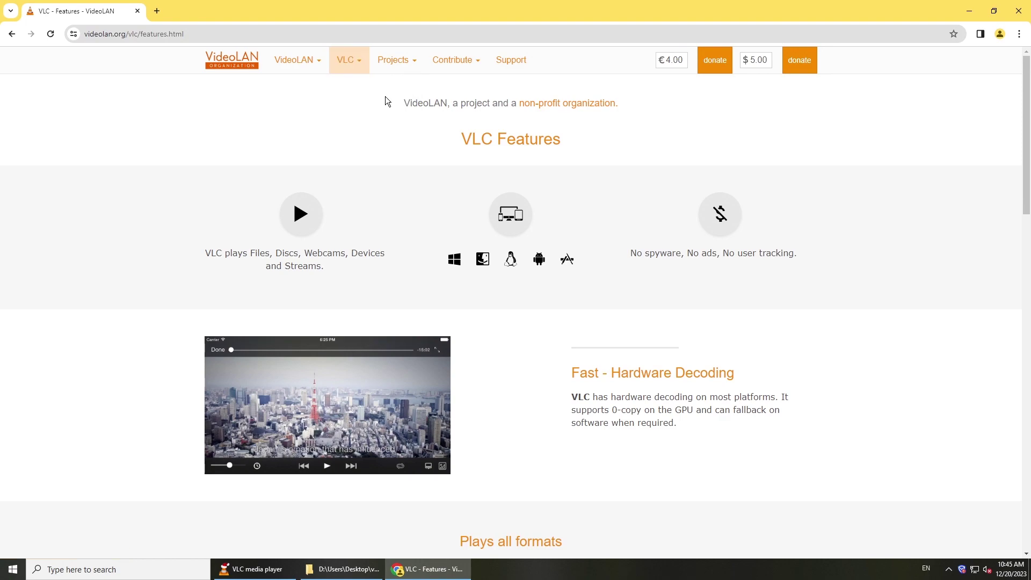
scroll(387, 101, down, 4)
scroll(386, 101, down, 2)
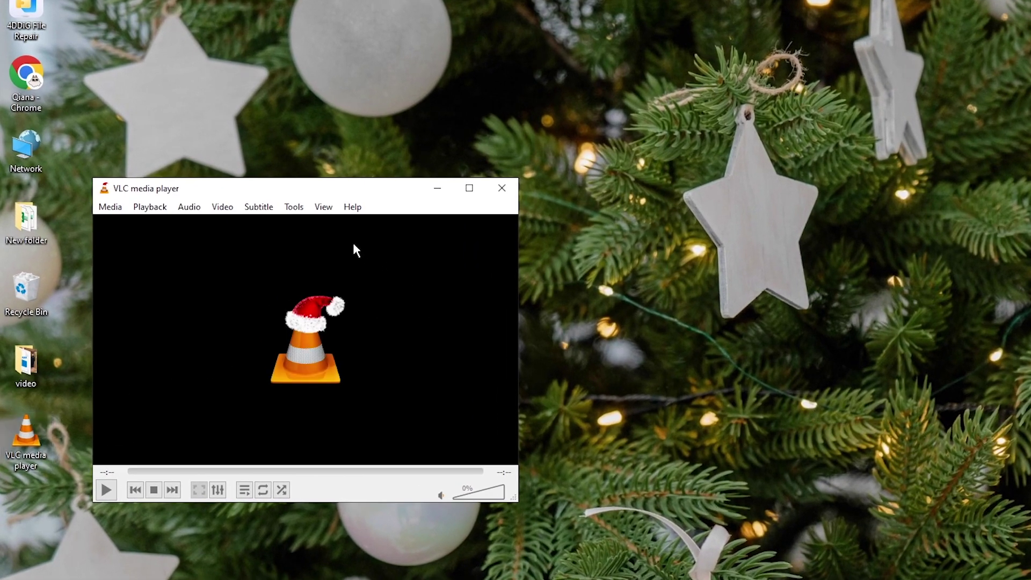
- Switch to VLC media player, check for updates and download version 3.0.20
click(350, 207)
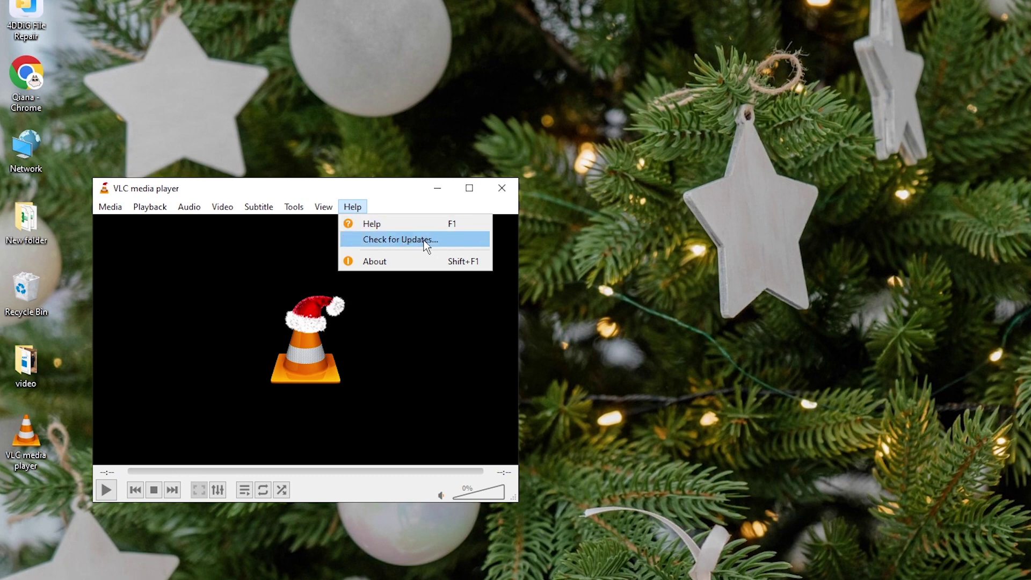
click(442, 247)
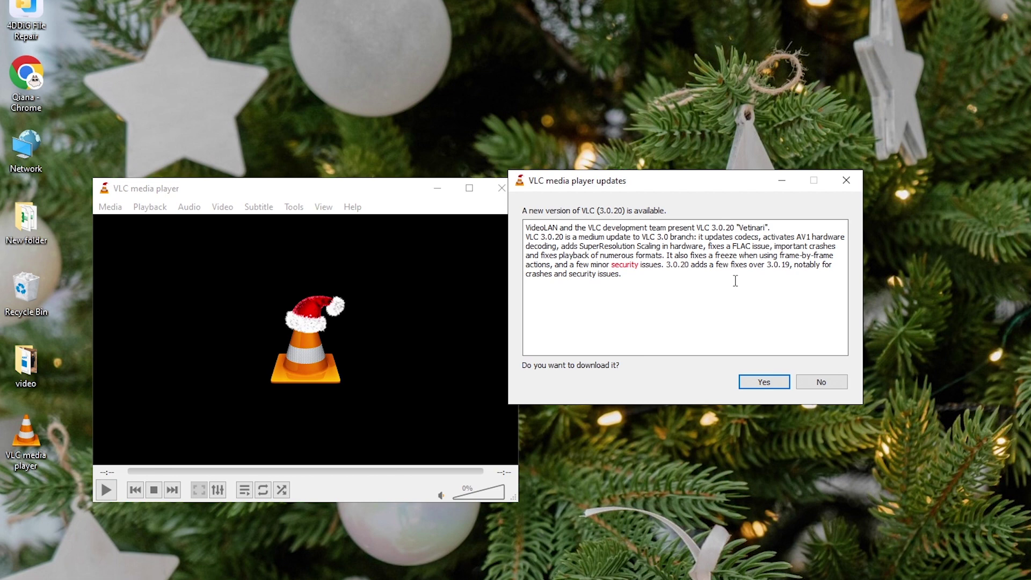
click(765, 382)
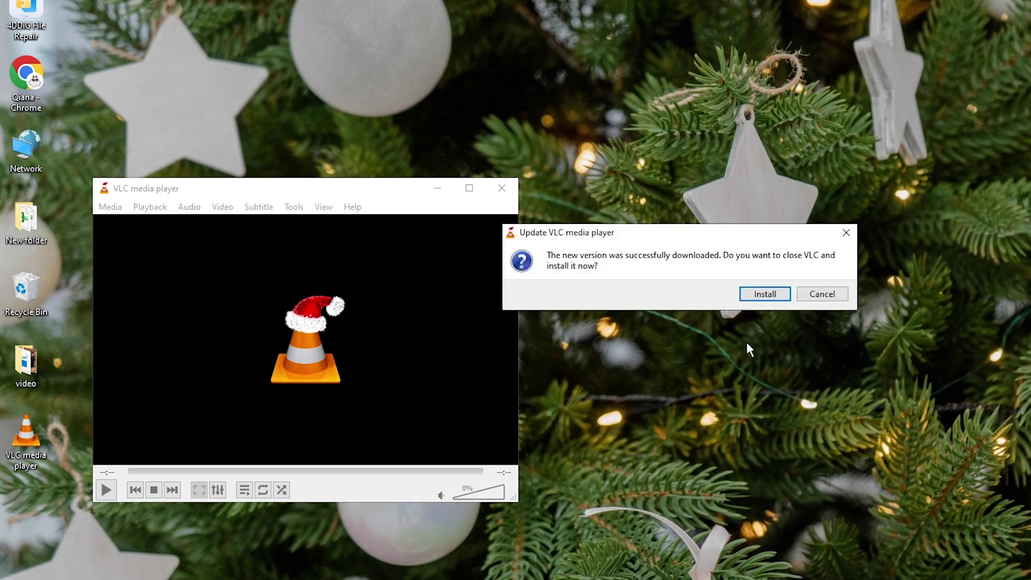
- Install the downloaded update using the previous settings and run VLC media player when setup finishes
click(772, 296)
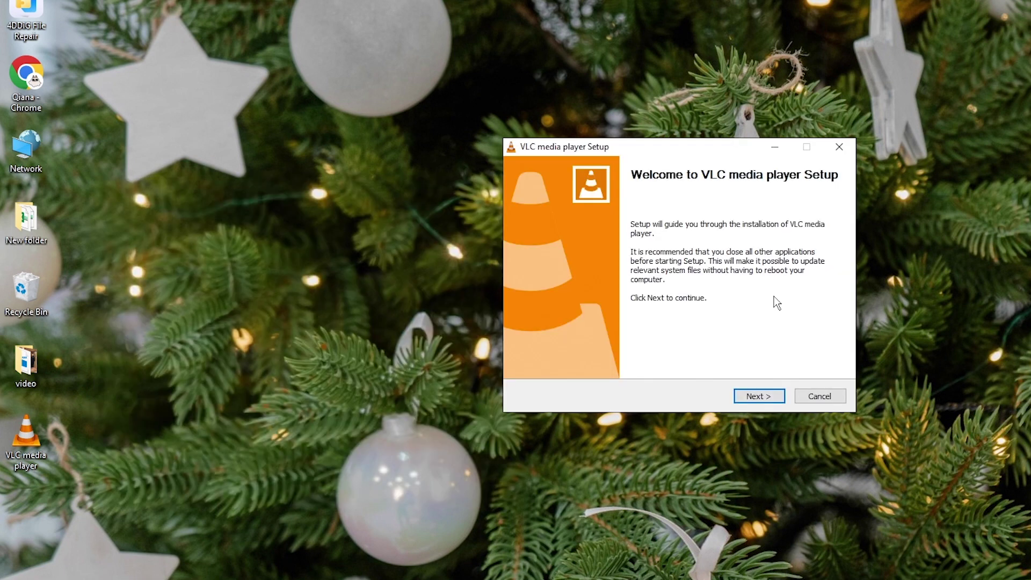
click(780, 395)
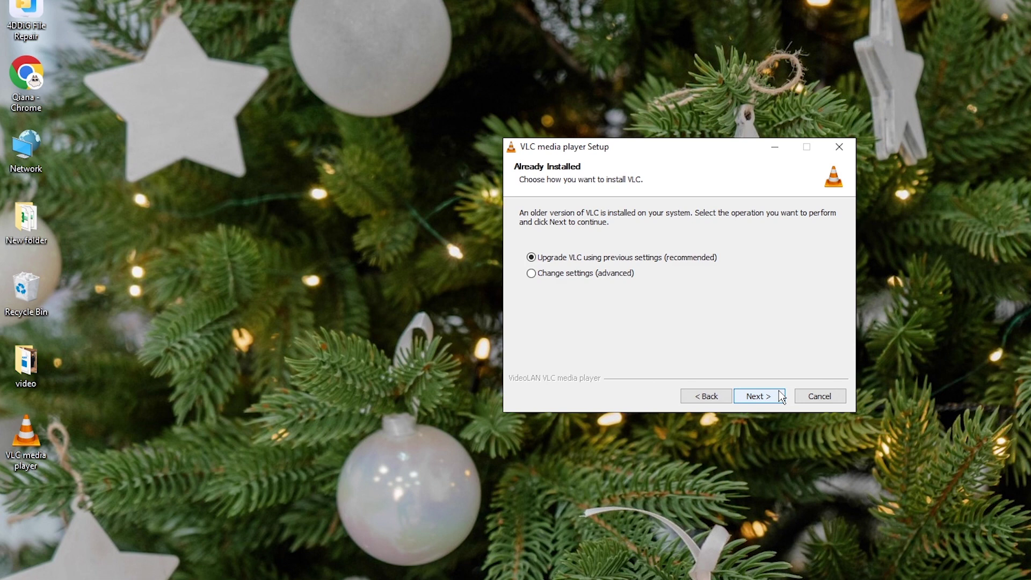
click(779, 396)
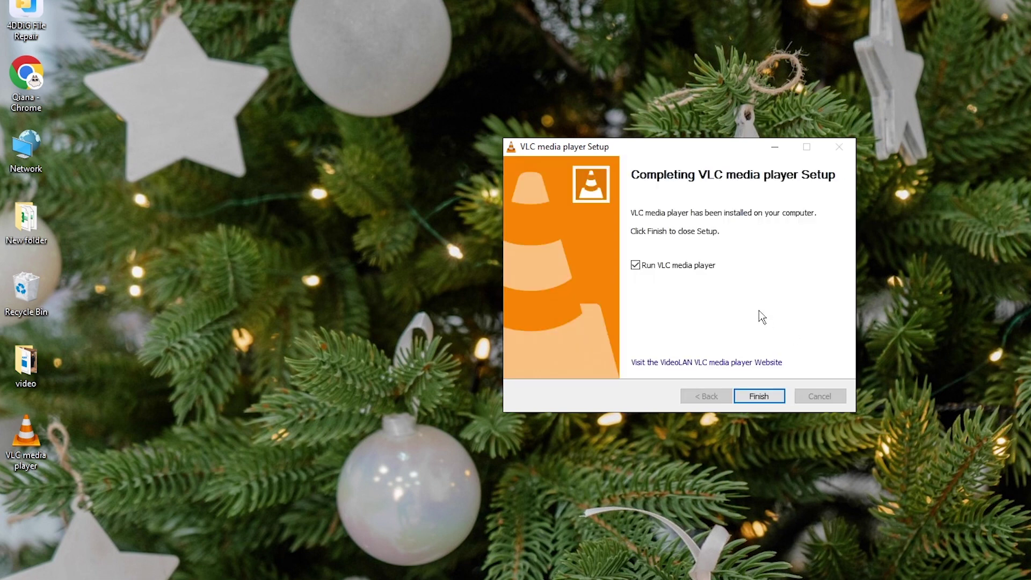
click(768, 393)
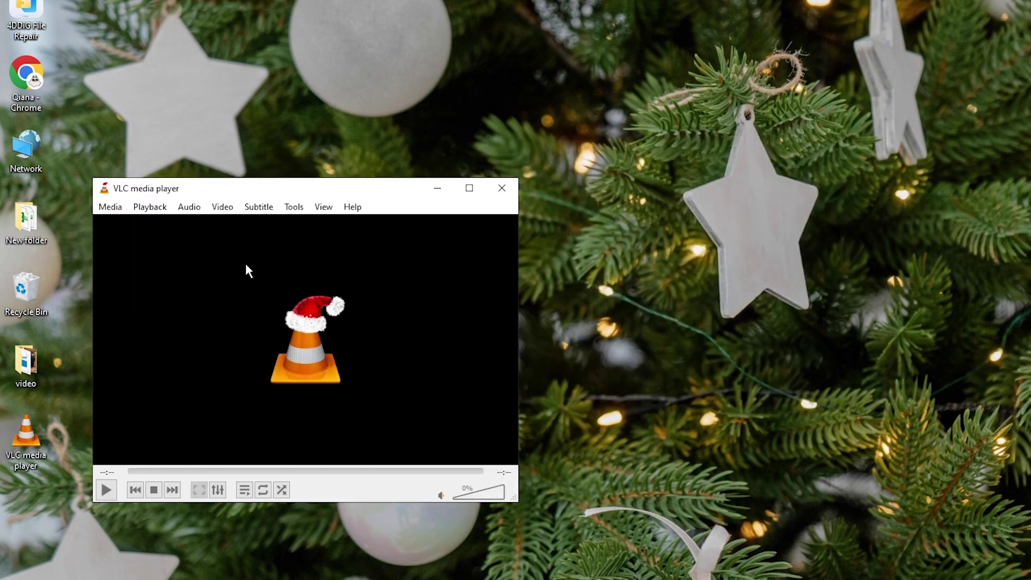
- Try to load video-12.mp4 from the desktop's video folder directly into the VLC window
double_click(20, 365)
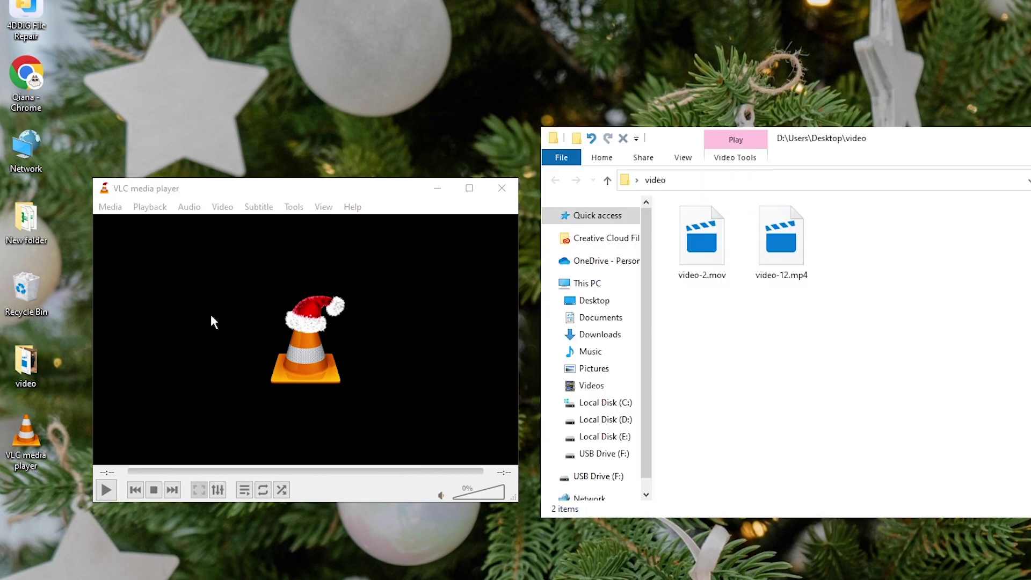
drag(759, 246, 329, 385)
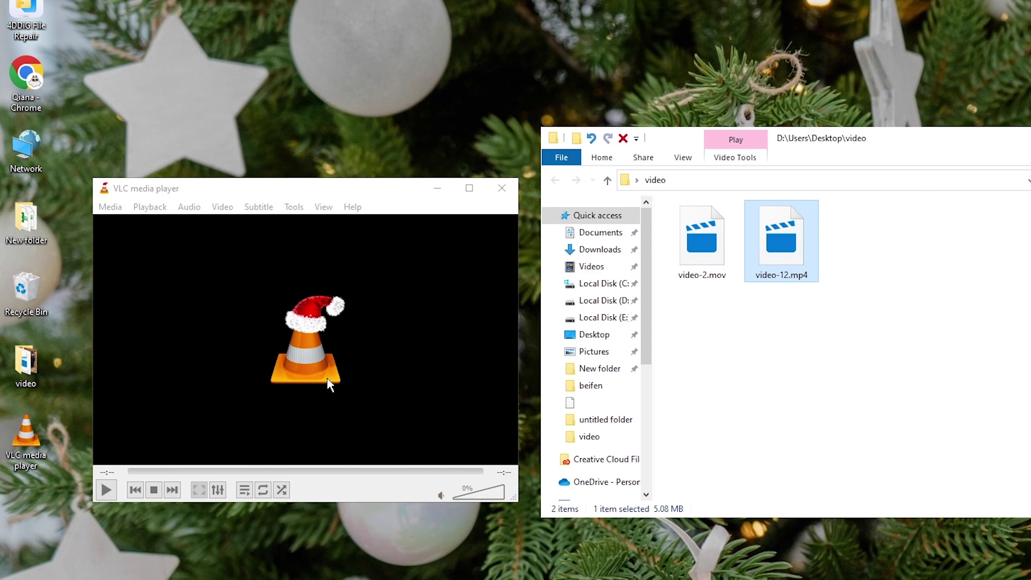
click(329, 384)
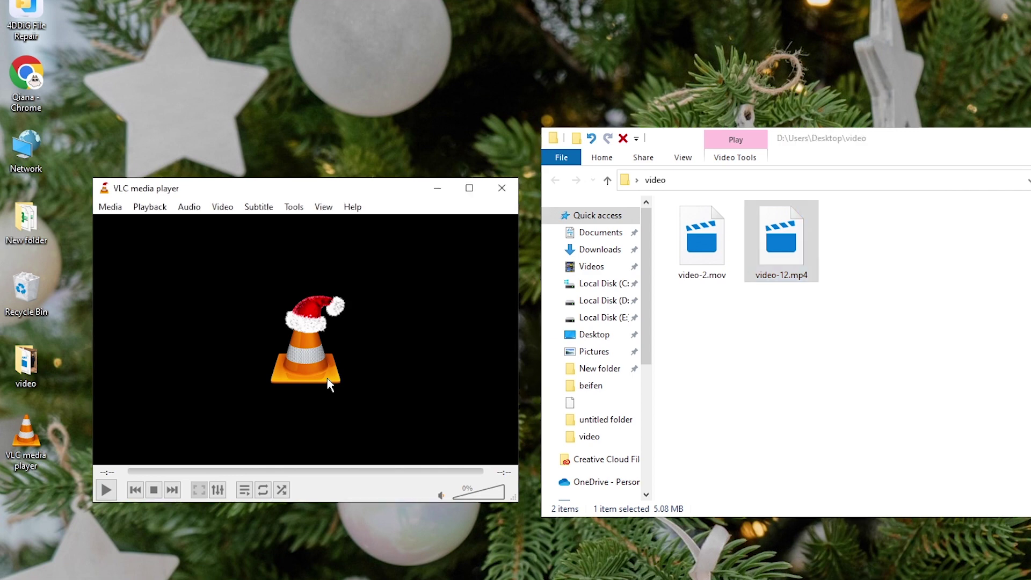
- Open video-12.mp4 from the video folder with VLC's Open File command
click(113, 207)
click(144, 222)
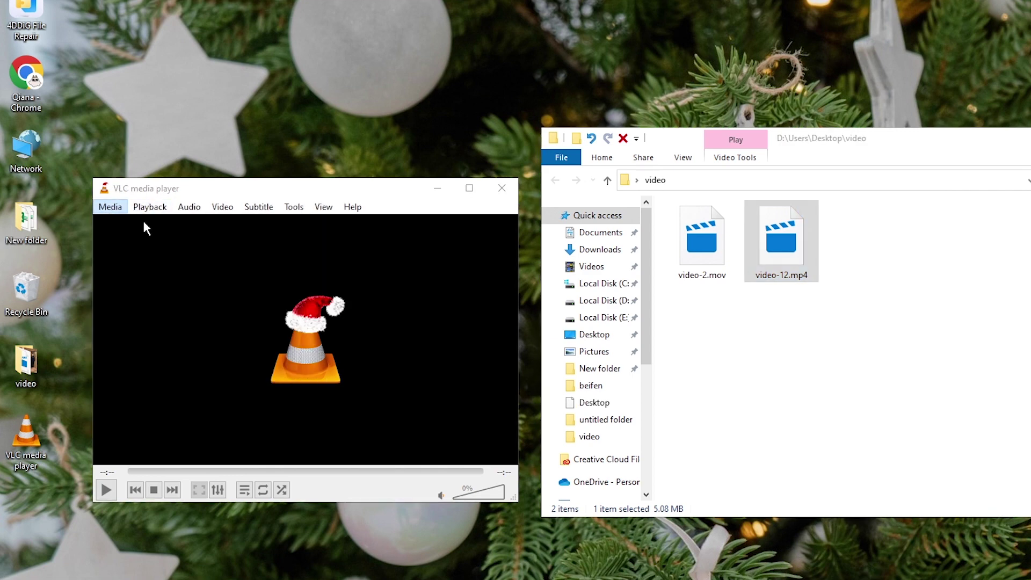
click(363, 342)
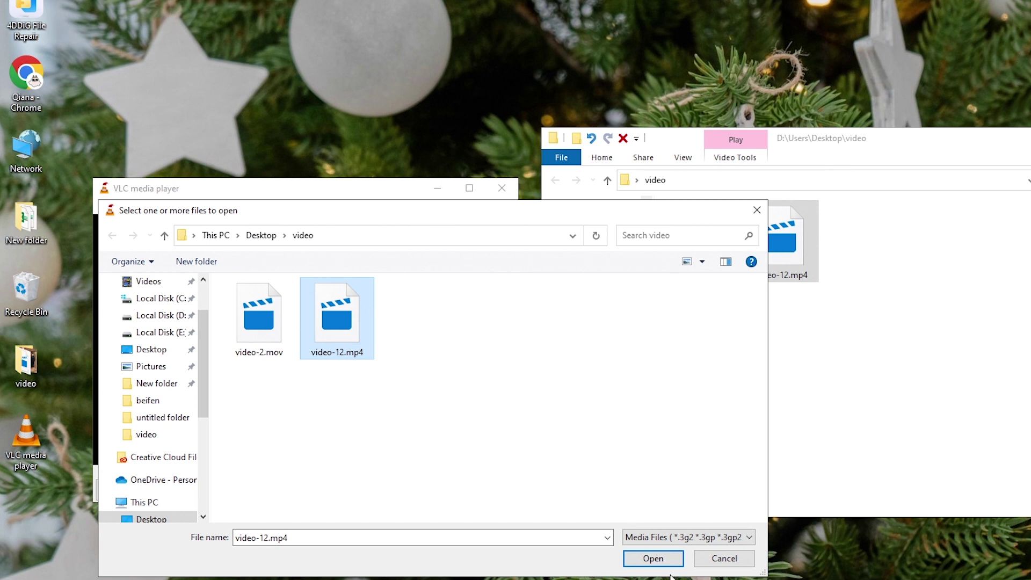
click(651, 559)
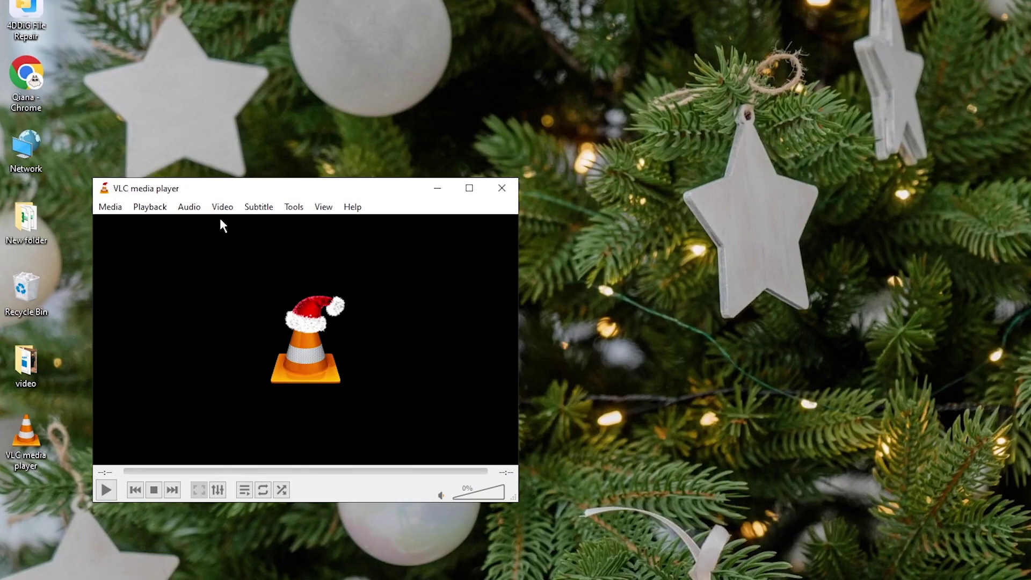
- Change the hardware-accelerated decoding option in VLC's Input / Codecs preferences and save the settings
click(294, 207)
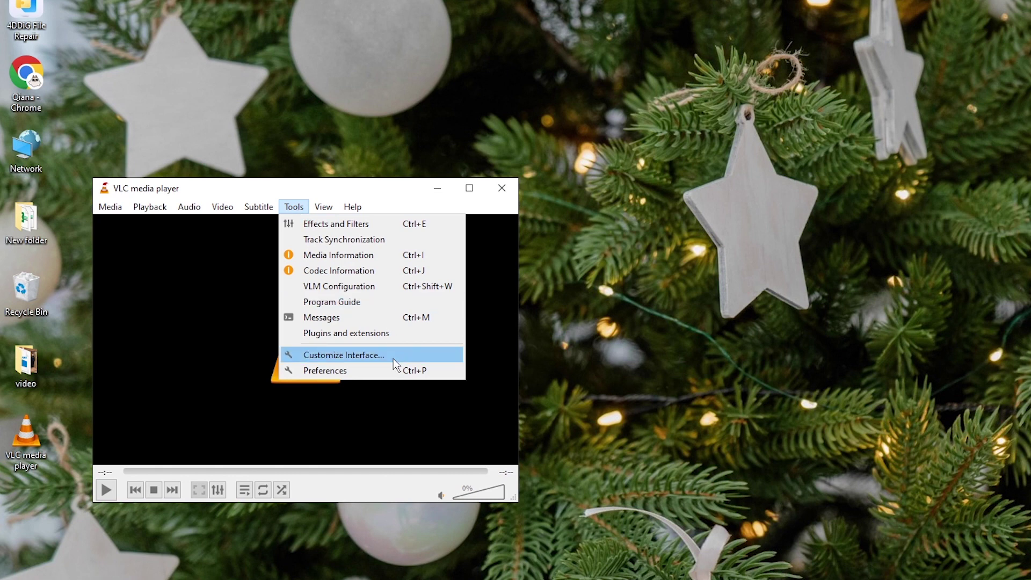
click(364, 370)
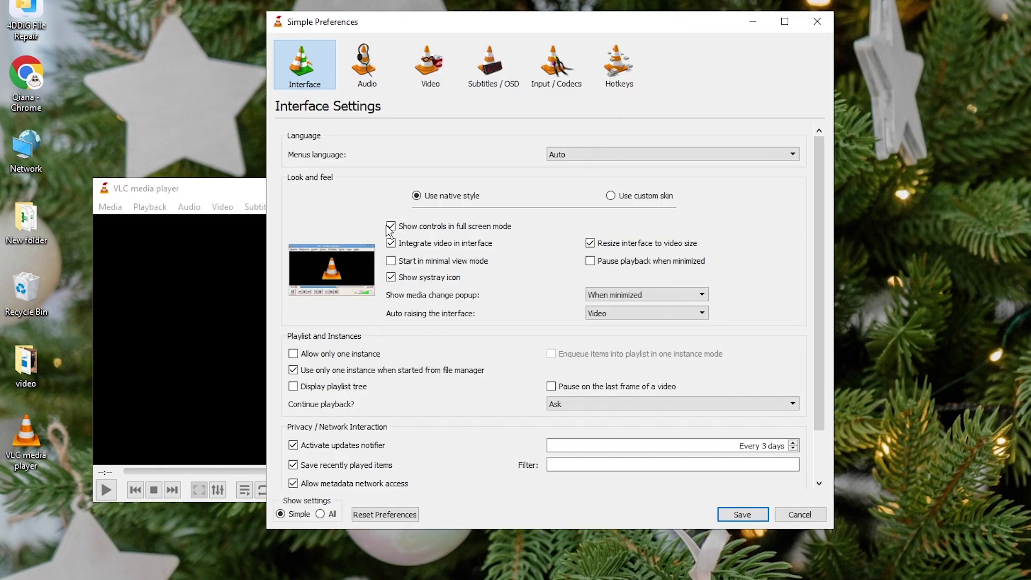
click(562, 59)
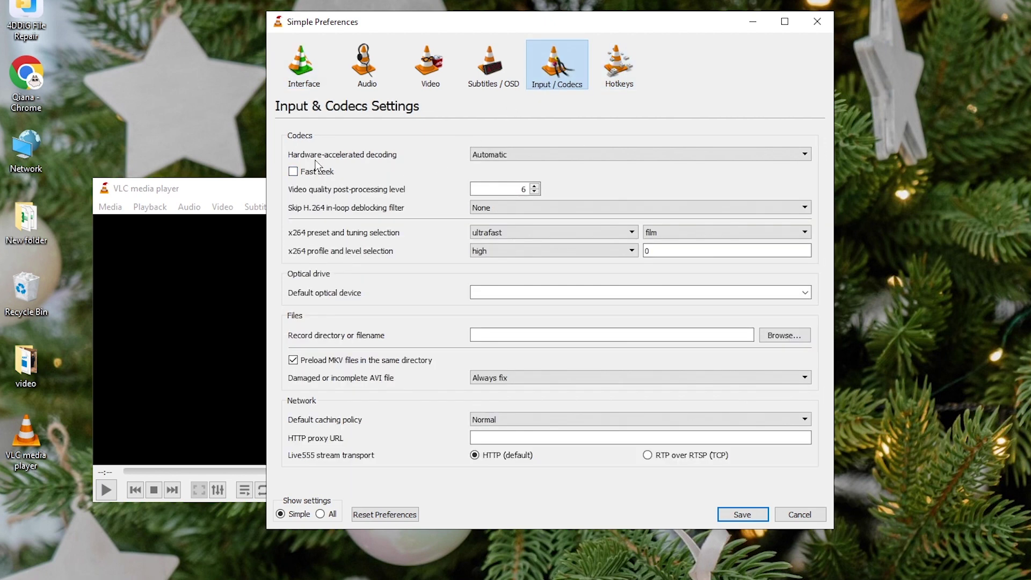
click(535, 154)
click(497, 193)
click(735, 511)
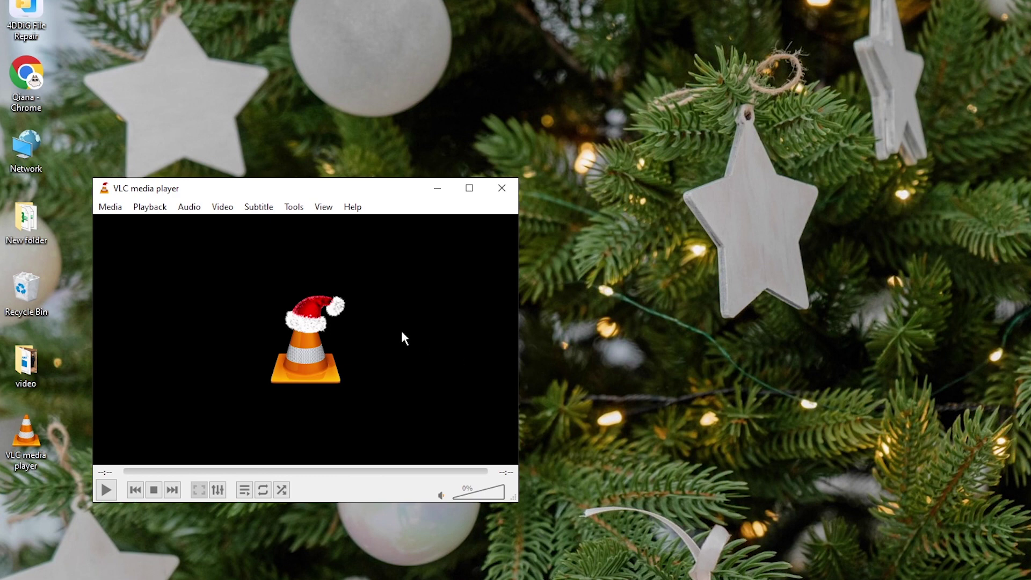
- Open video-12.mp4 in VLC to test playback with the saved codec settings
click(114, 207)
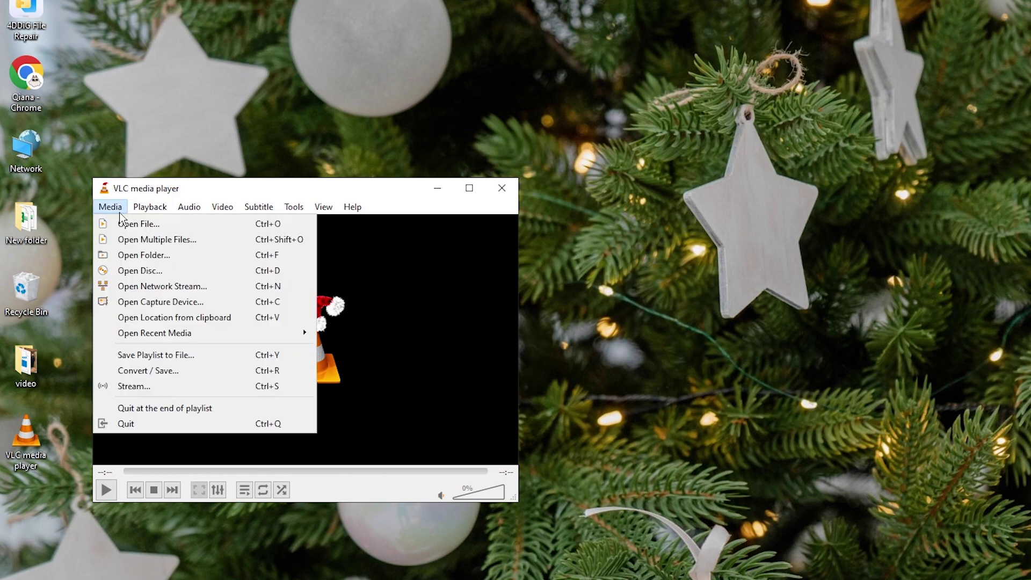
click(126, 225)
click(337, 317)
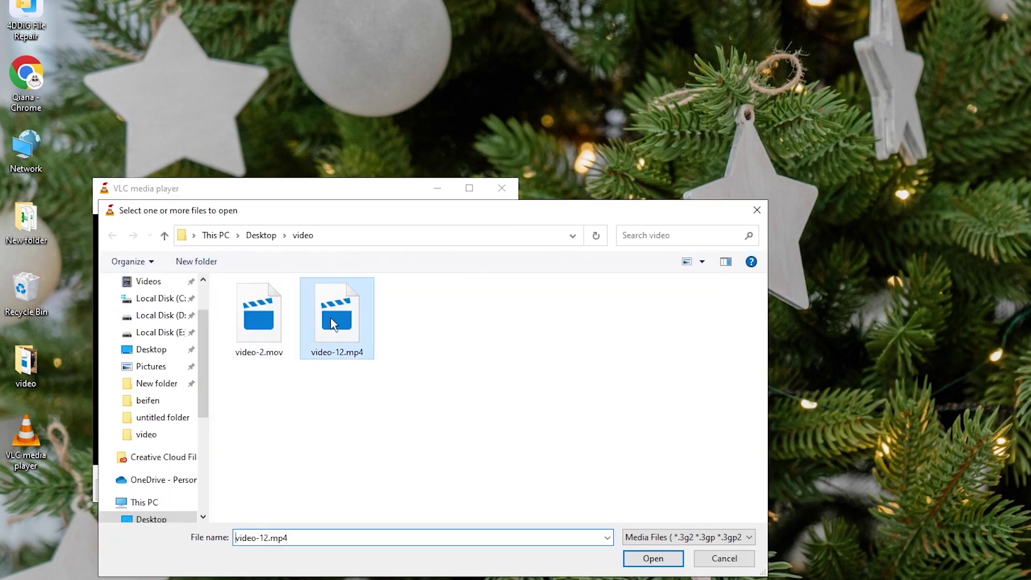
click(655, 558)
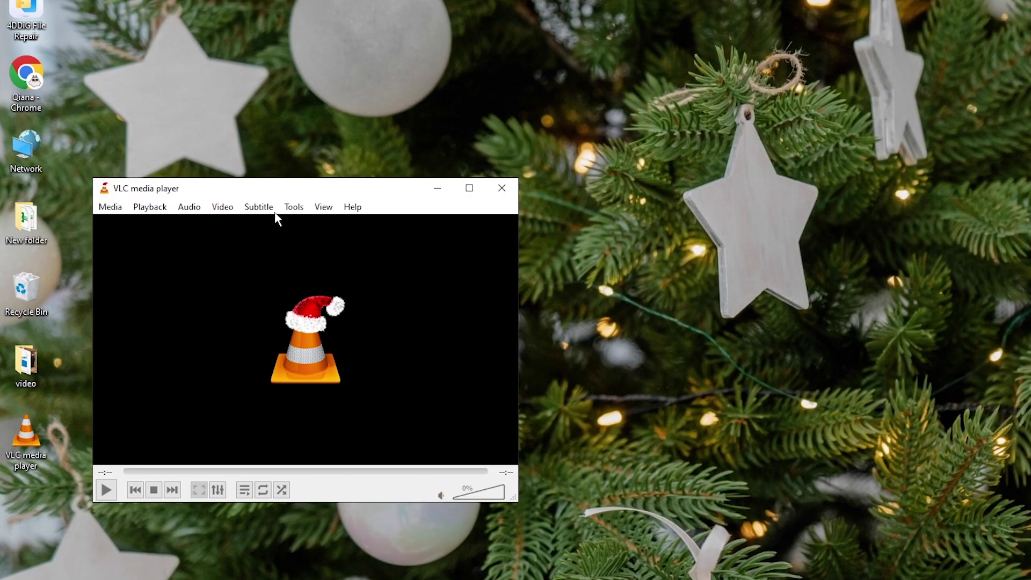
- Reset VLC media player's preferences and confirm the reset
click(293, 206)
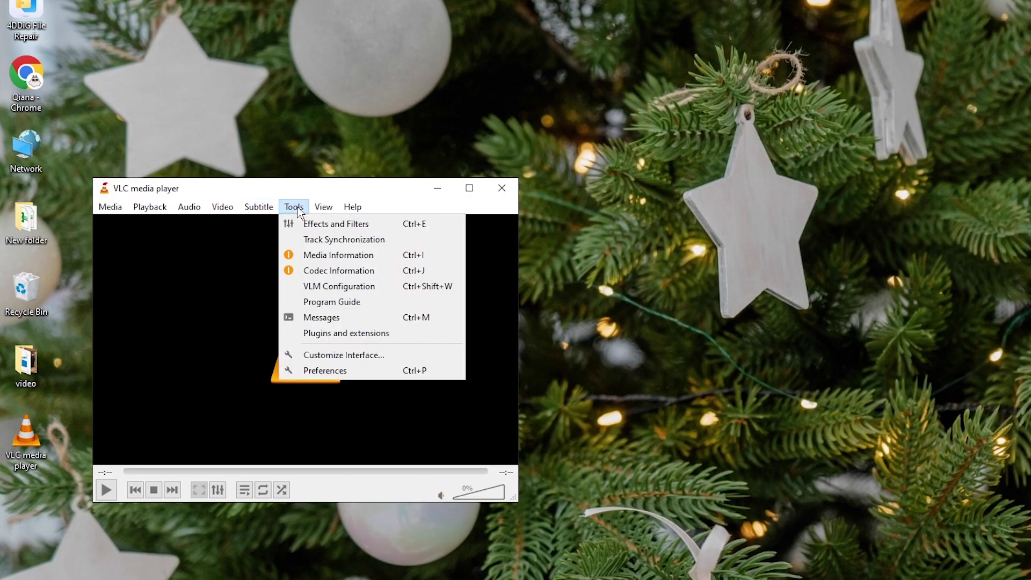
click(354, 371)
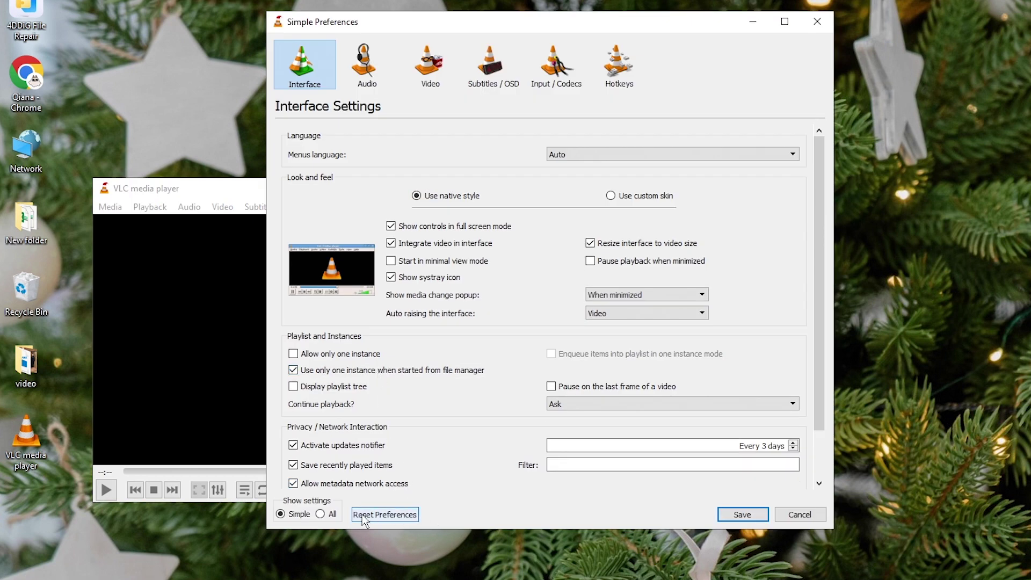
click(408, 515)
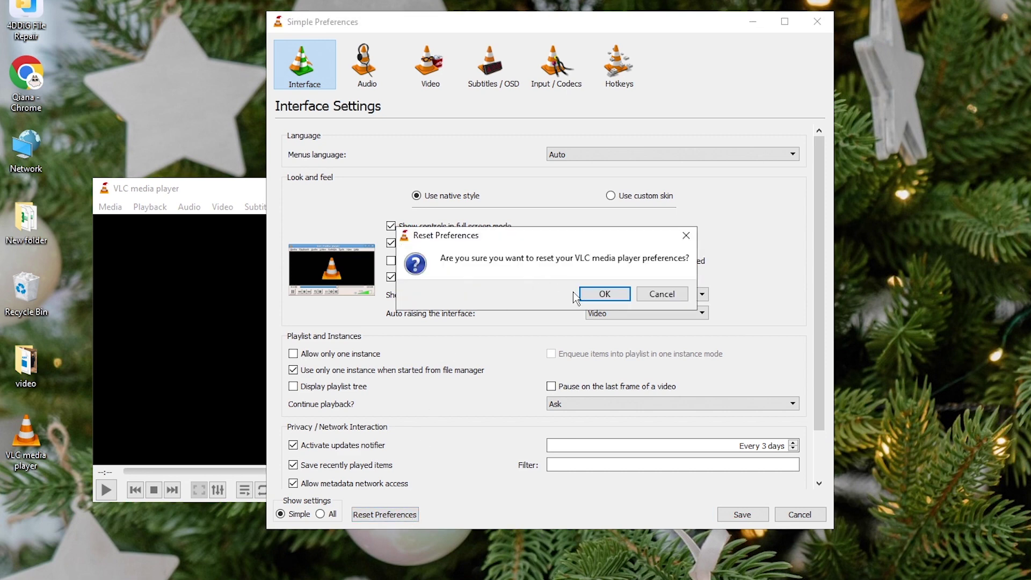
click(593, 295)
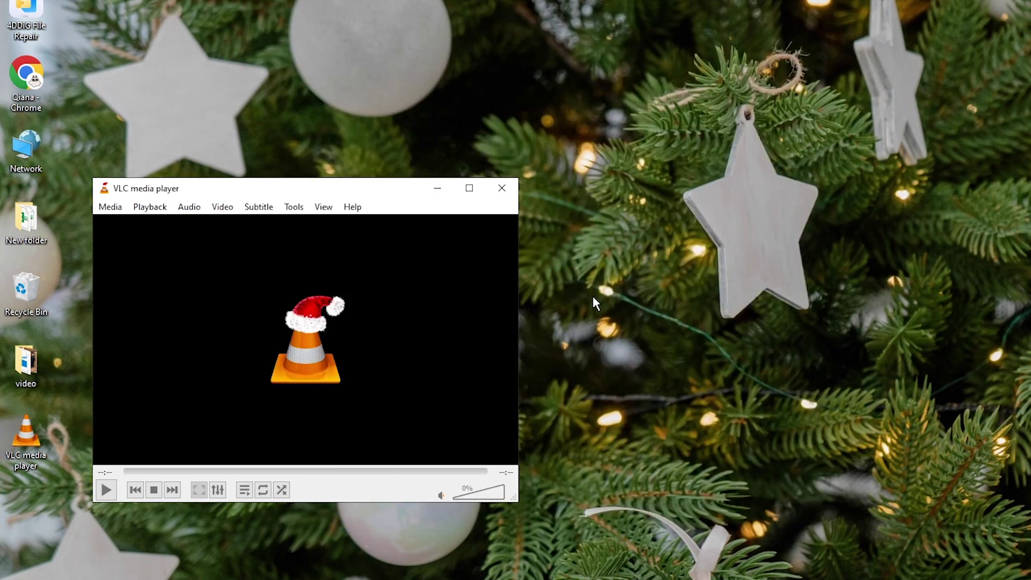
- Restart VLC media player and accept the privacy and network access policy with metadata access and update checks allowed
click(504, 182)
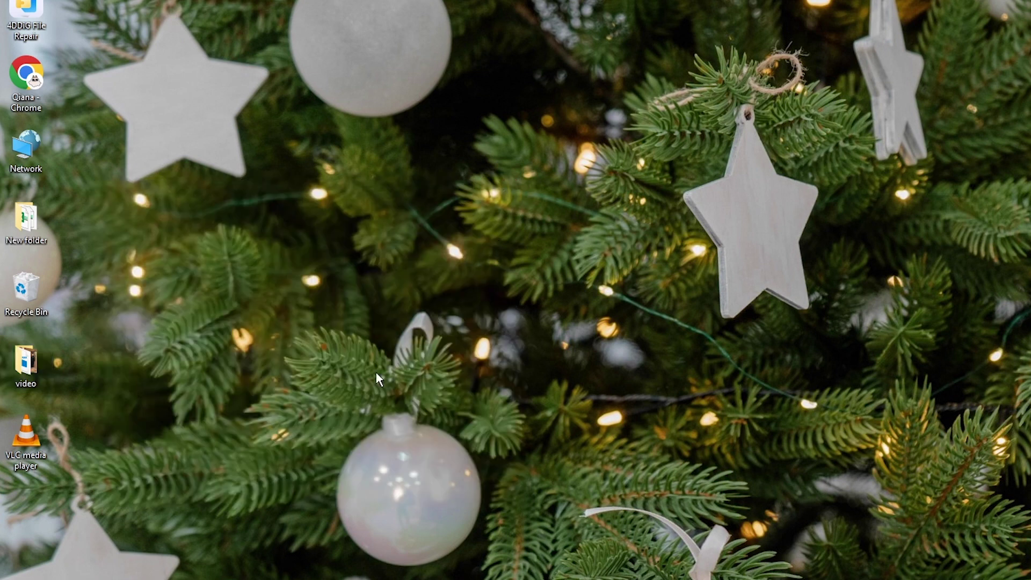
double_click(15, 437)
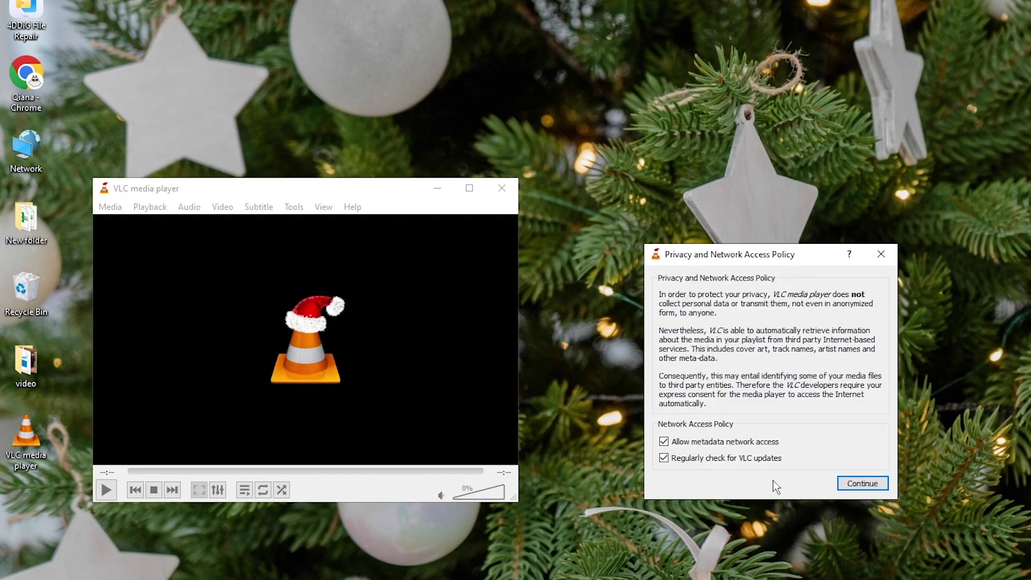
click(858, 485)
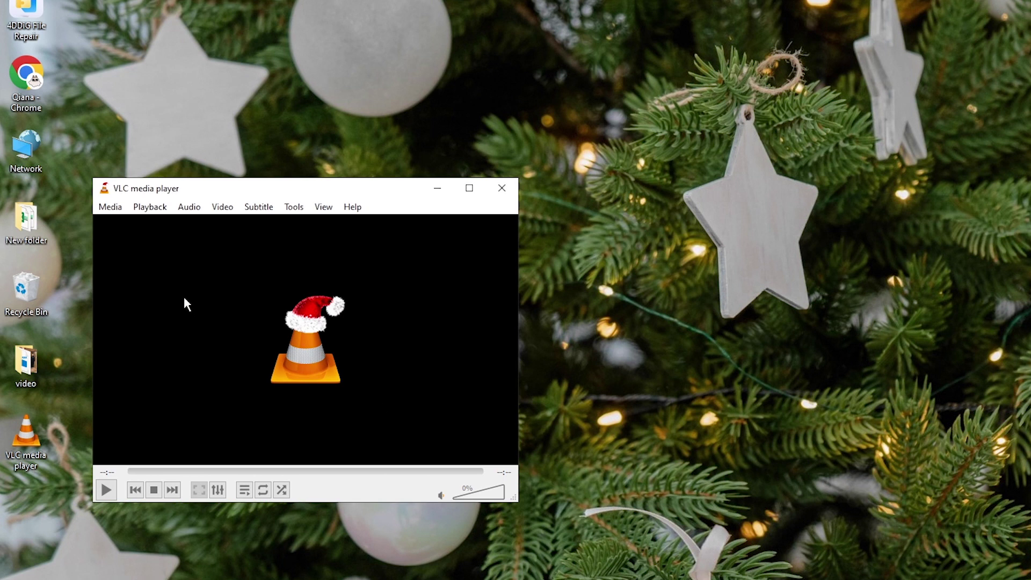
- Open video-12.mp4 from the desktop video folder in VLC to test playback with the reset preferences
click(111, 207)
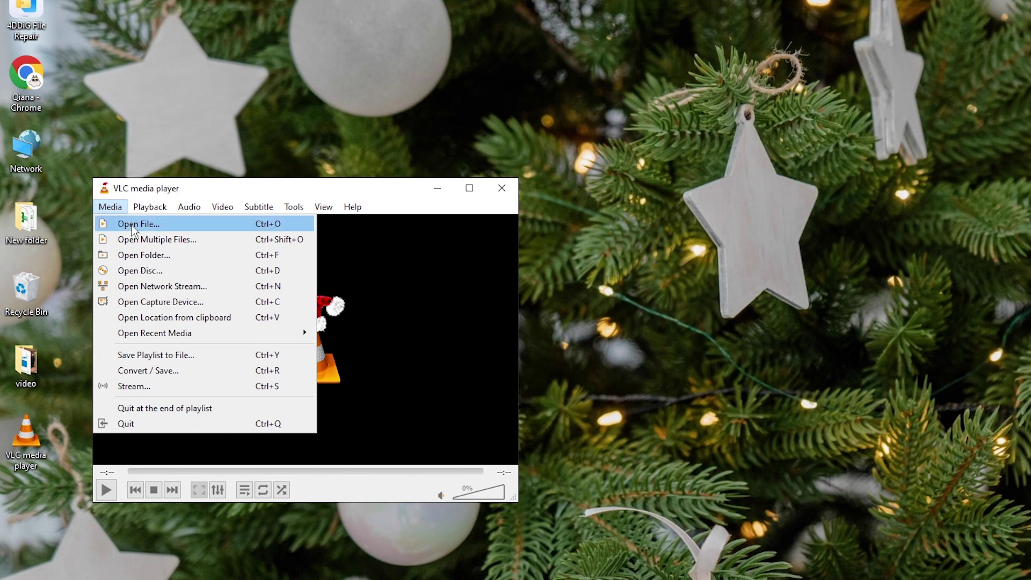
click(131, 224)
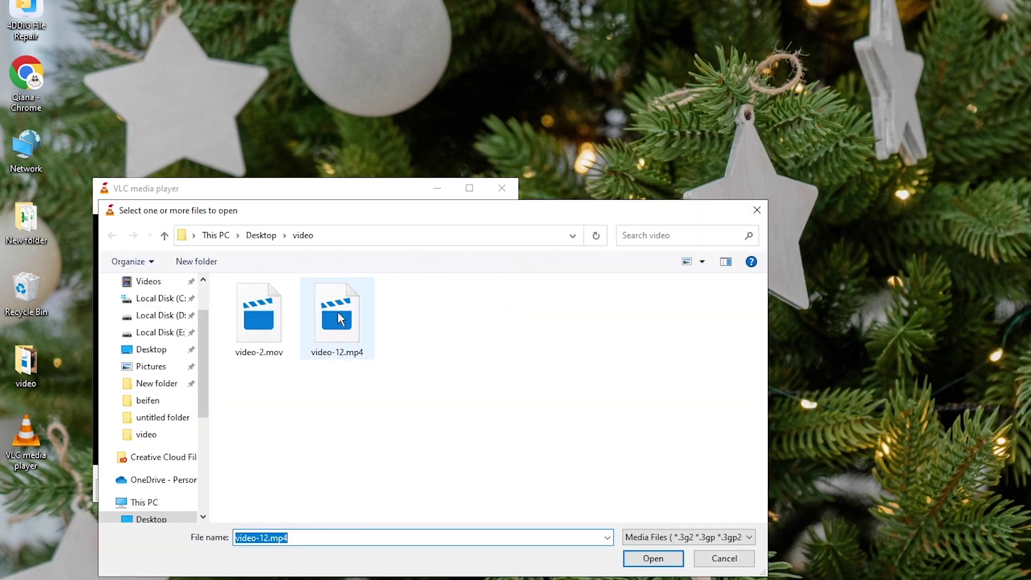
click(359, 311)
click(653, 558)
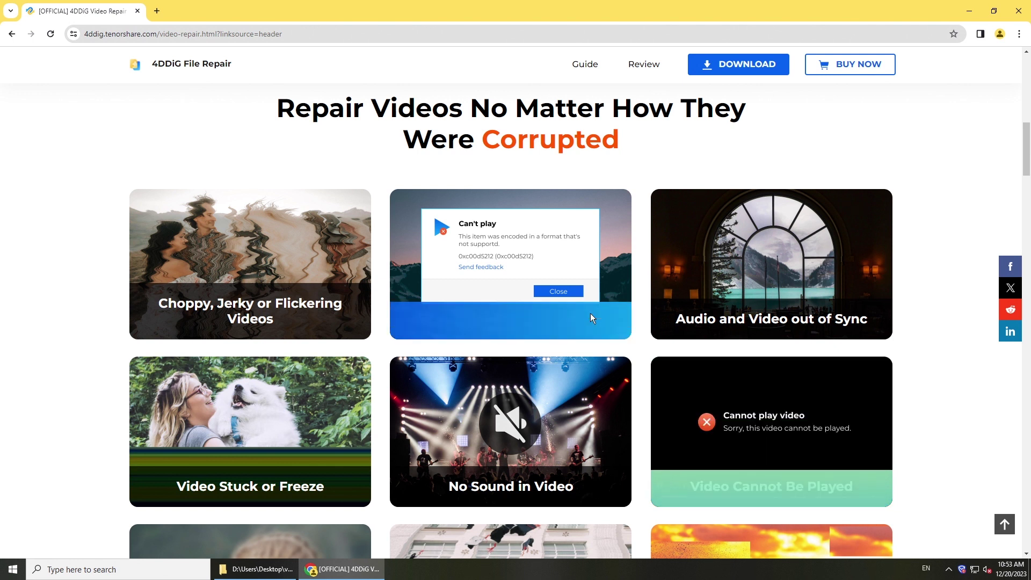
- Look through the kinds of video corruption covered on the 4DDiG video repair page in Chrome
mouse_move(481, 262)
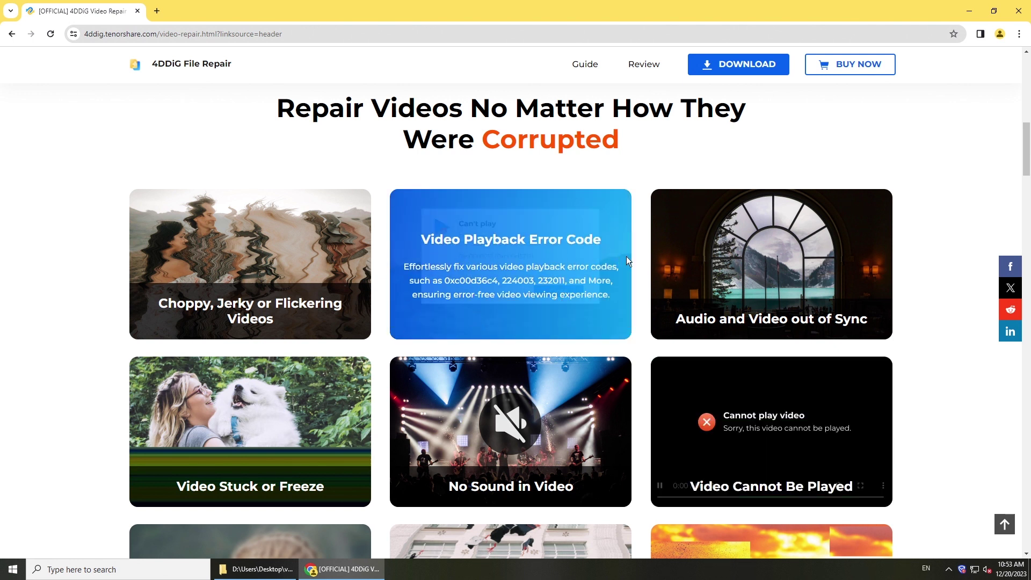
scroll(638, 263, down, 3)
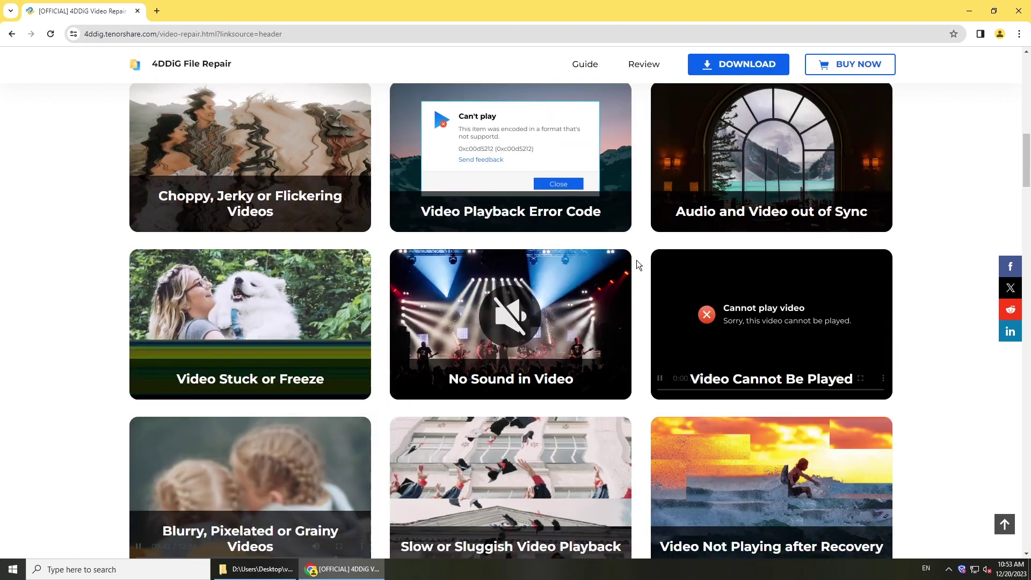
scroll(638, 264, up, 10)
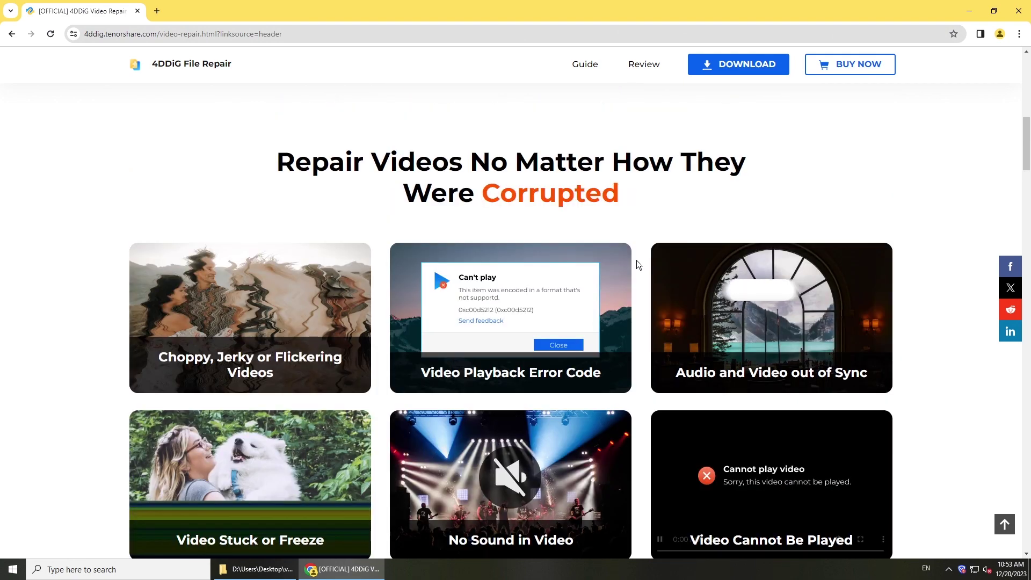
scroll(638, 263, up, 5)
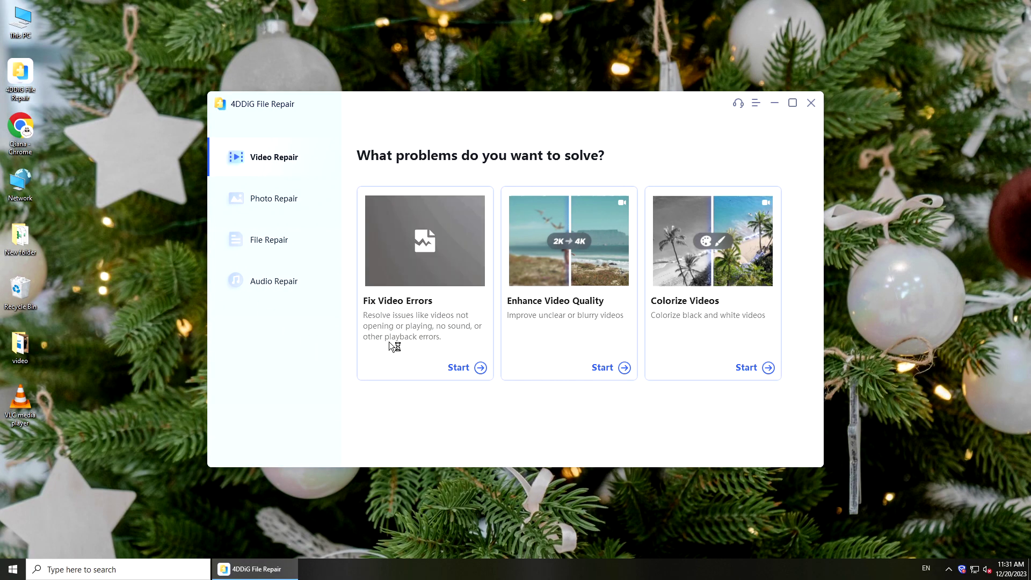
- In 4DDiG File Repair, start Fix Video Errors and add video-2.mov and video-12.mp4 from the desktop video folder
click(431, 357)
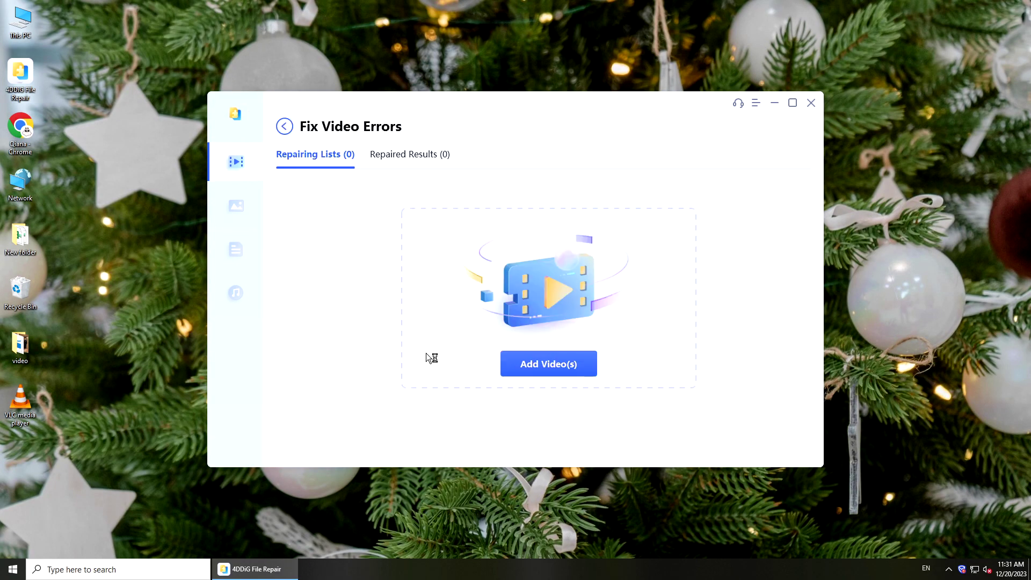
double_click(20, 347)
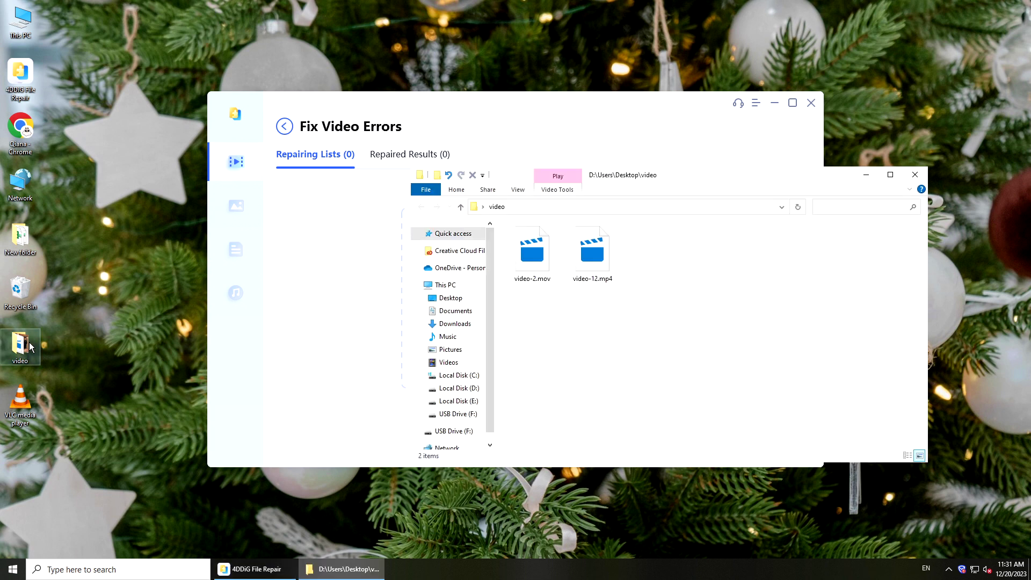
drag(673, 279, 517, 262)
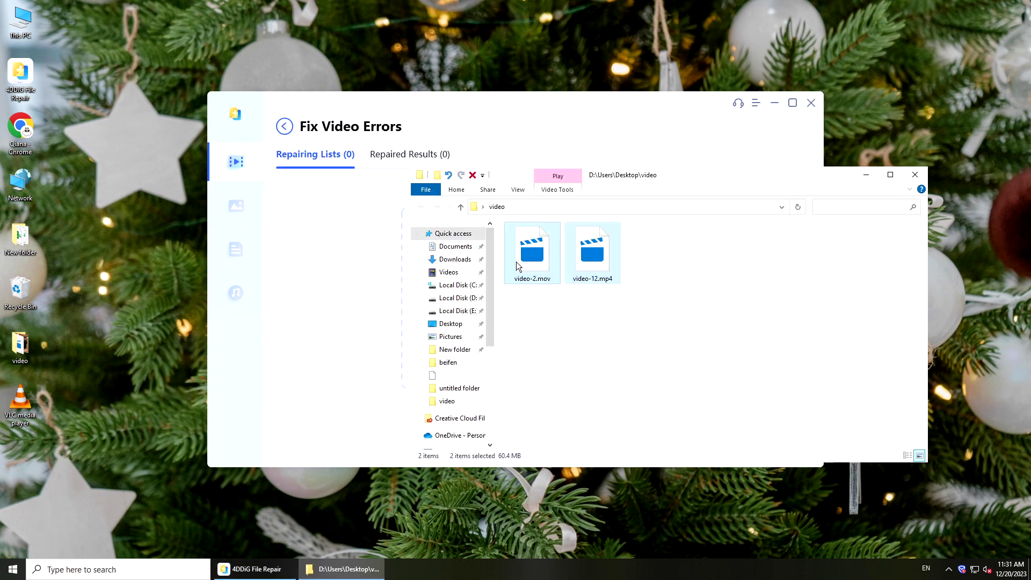
drag(320, 306, 322, 304)
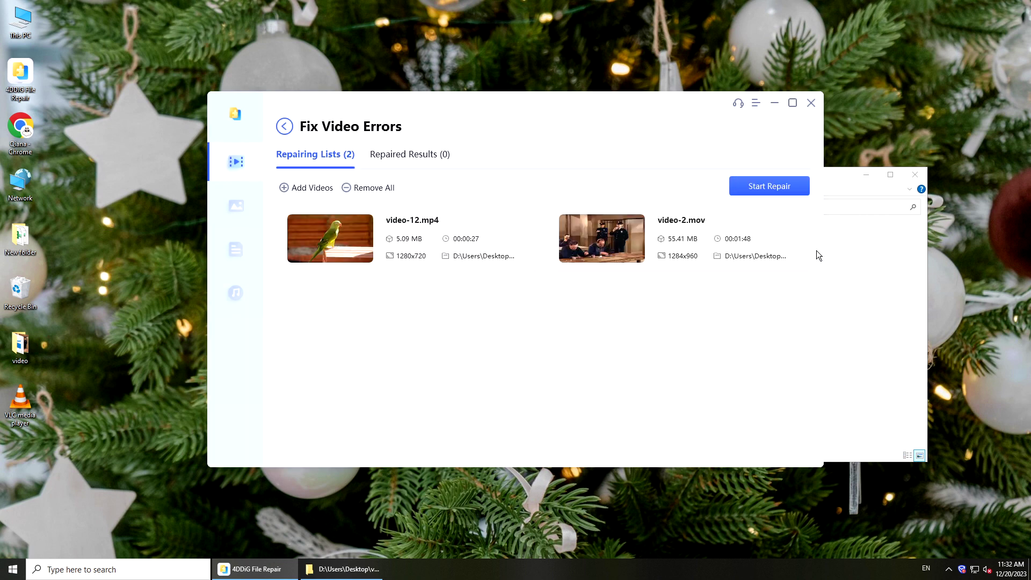
- Repair both listed videos and view the repaired results
click(801, 188)
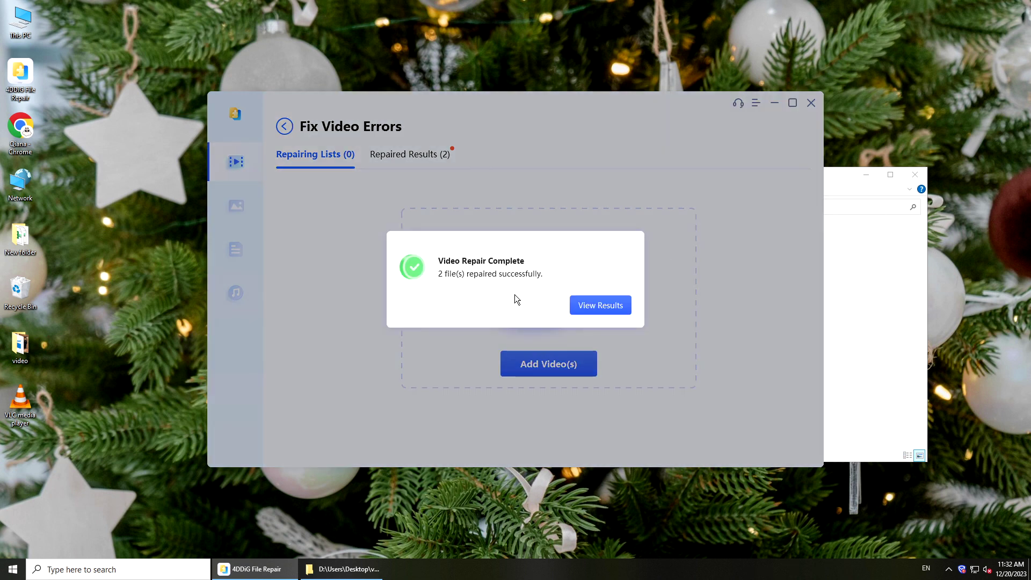
click(602, 310)
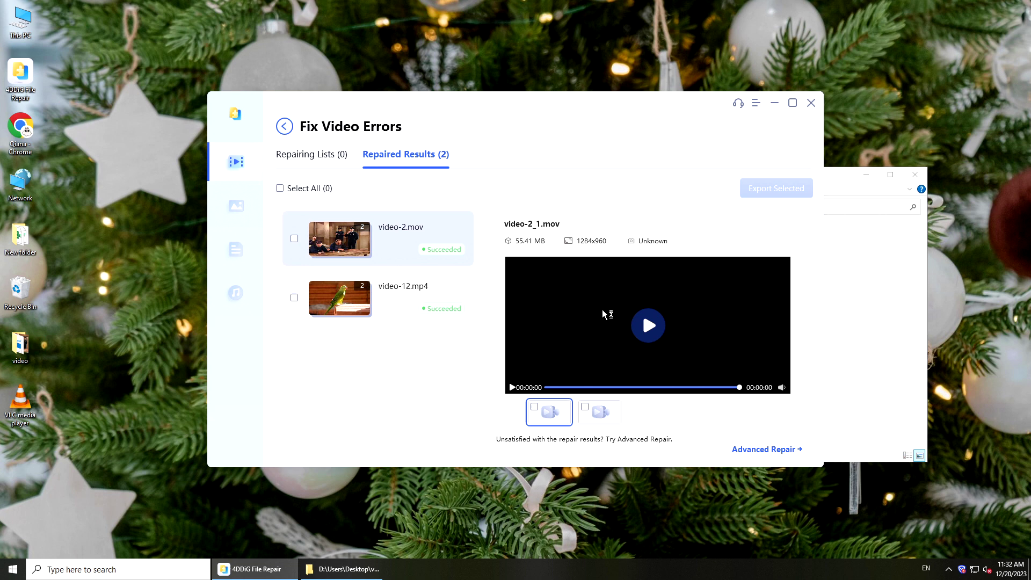
- Select one repaired version each of video-2.mov and video-12.mp4 and export them to the desktop video folder
mouse_move(439, 265)
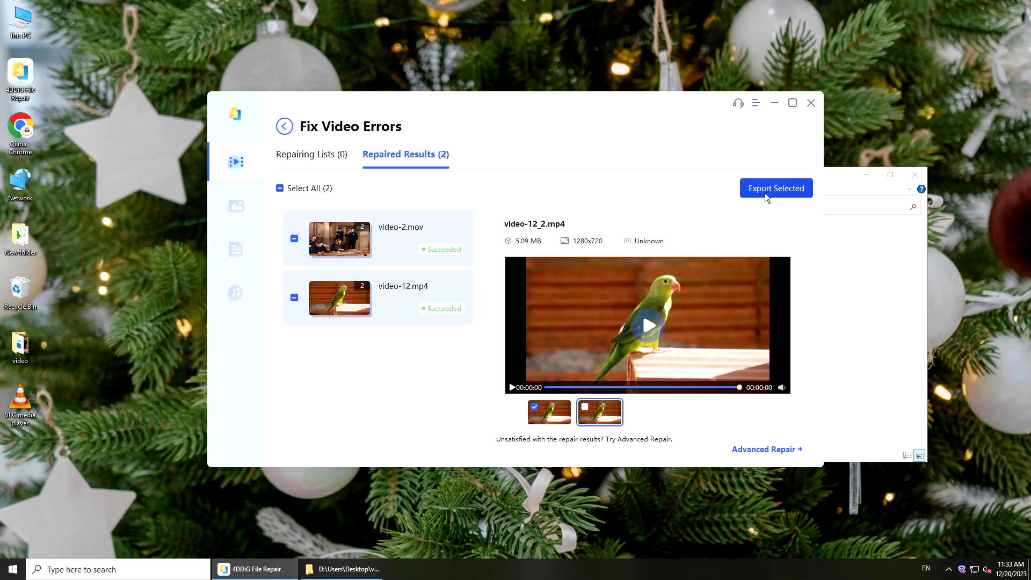
click(765, 195)
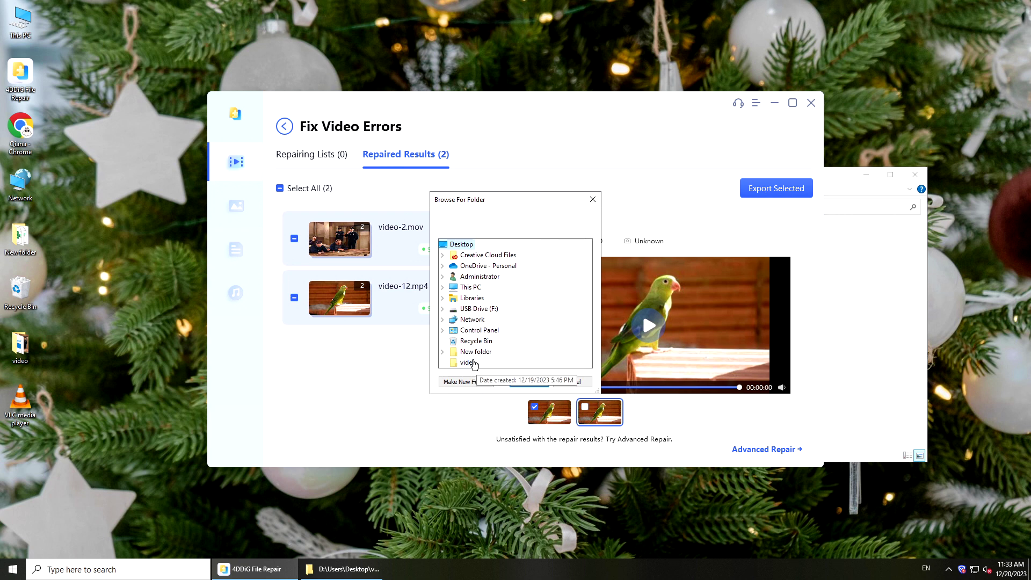
click(468, 362)
click(535, 385)
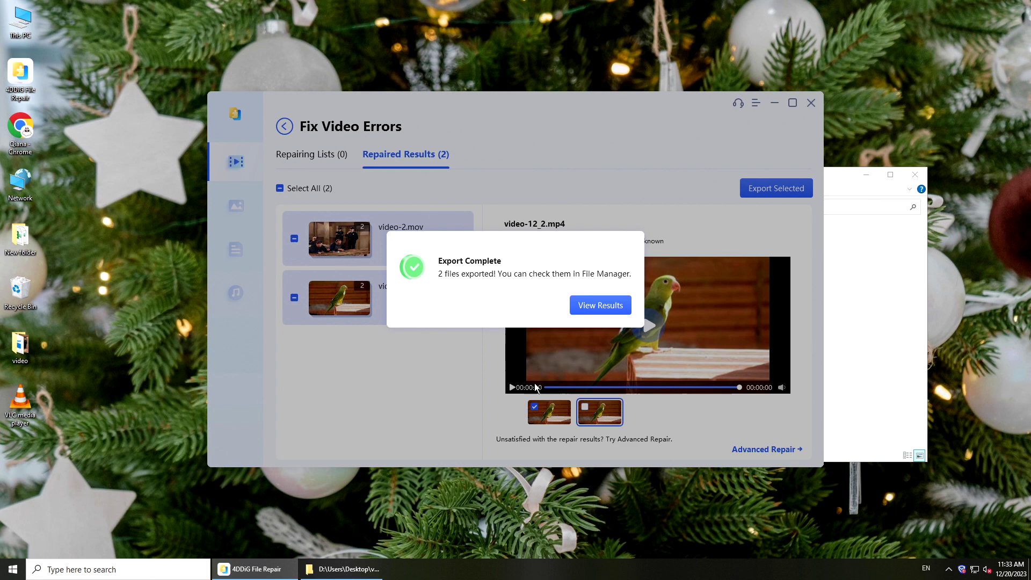
- Open the export folder, play video-12_1_repaired.mp4 to check it, and close the player
click(586, 310)
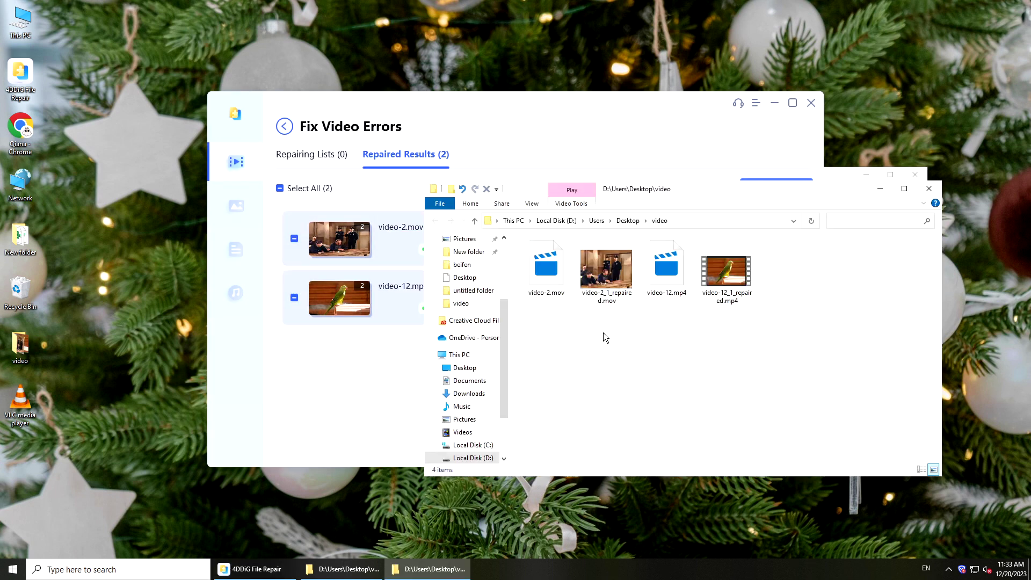
double_click(725, 277)
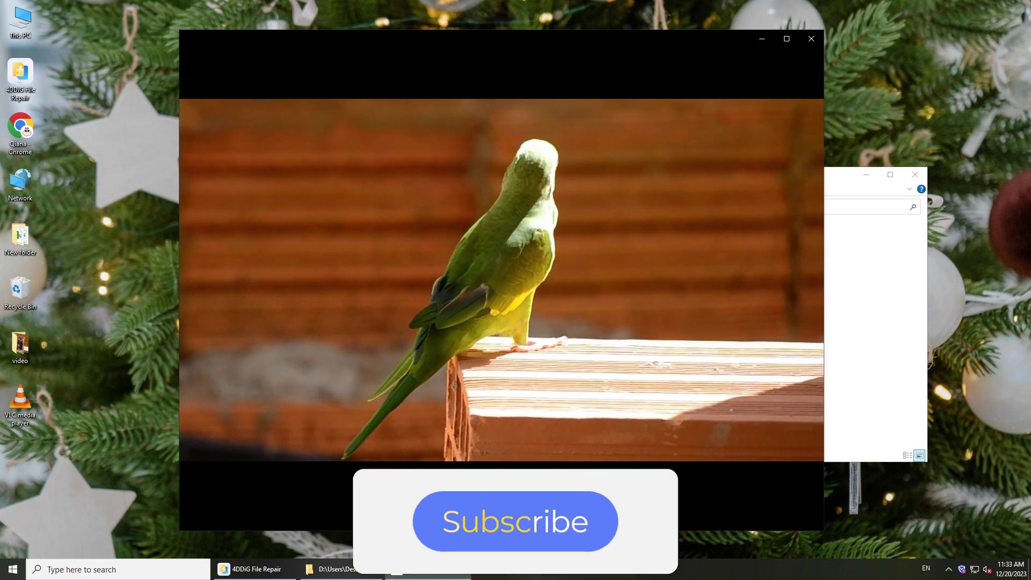
click(808, 41)
- Play video-2_1_repaired.mov from the video folder to check the repair
click(881, 265)
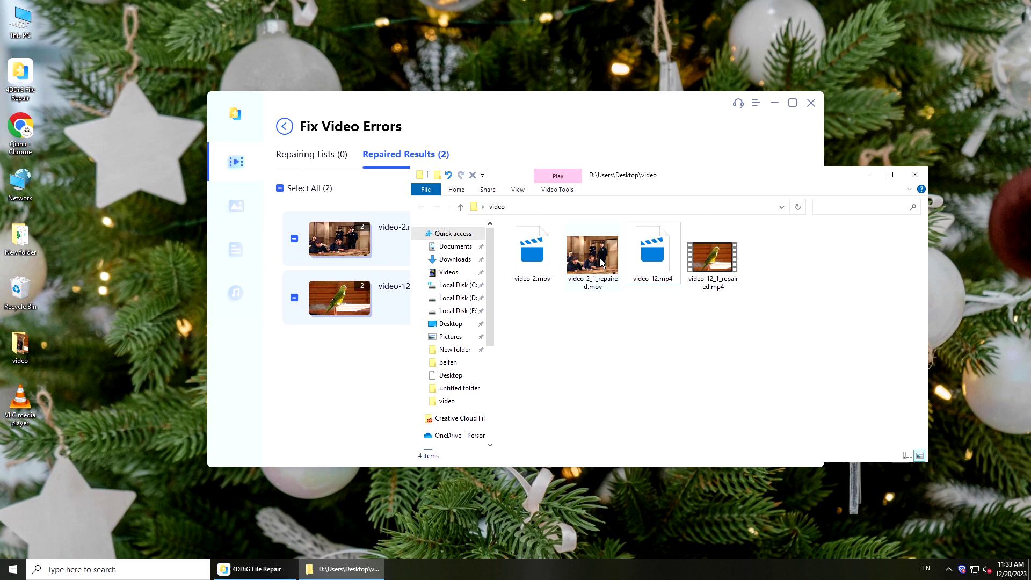
click(597, 260)
double_click(598, 262)
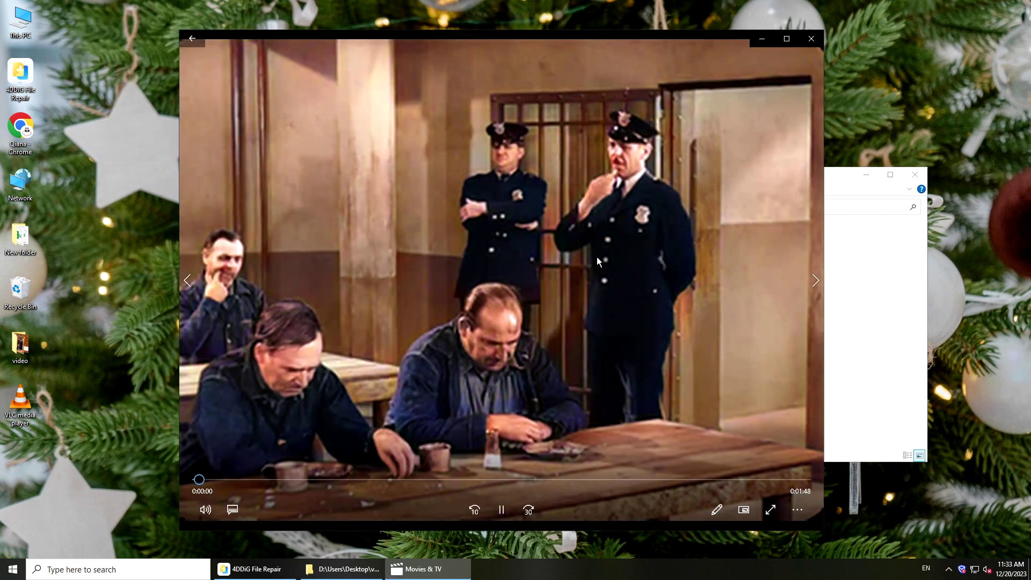